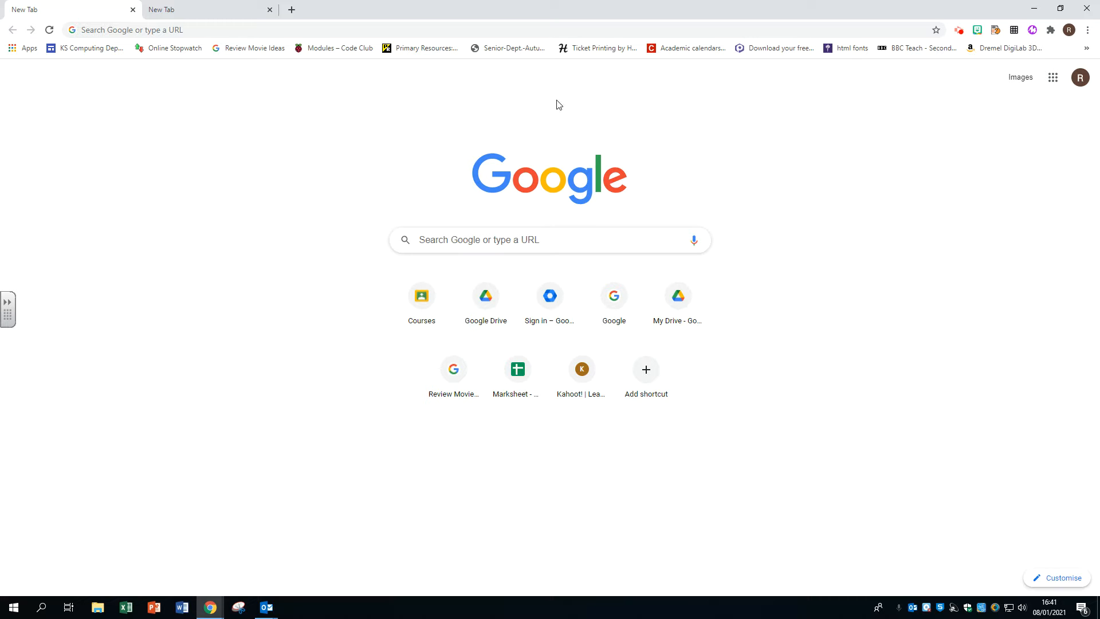
{"action": "left_click", "coordinate": [384, 30]}
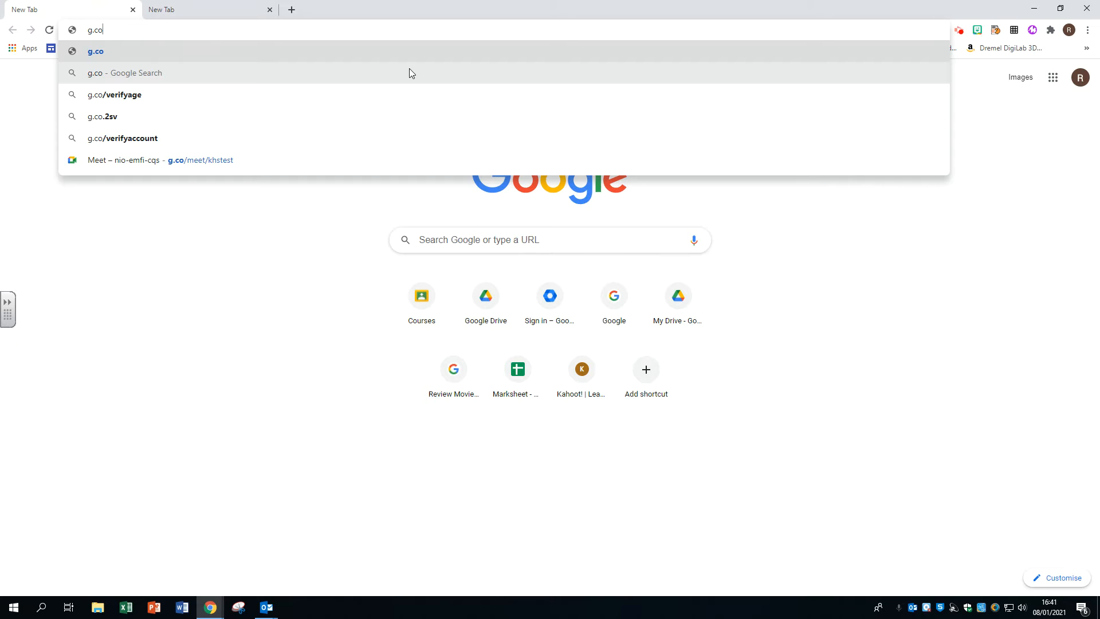
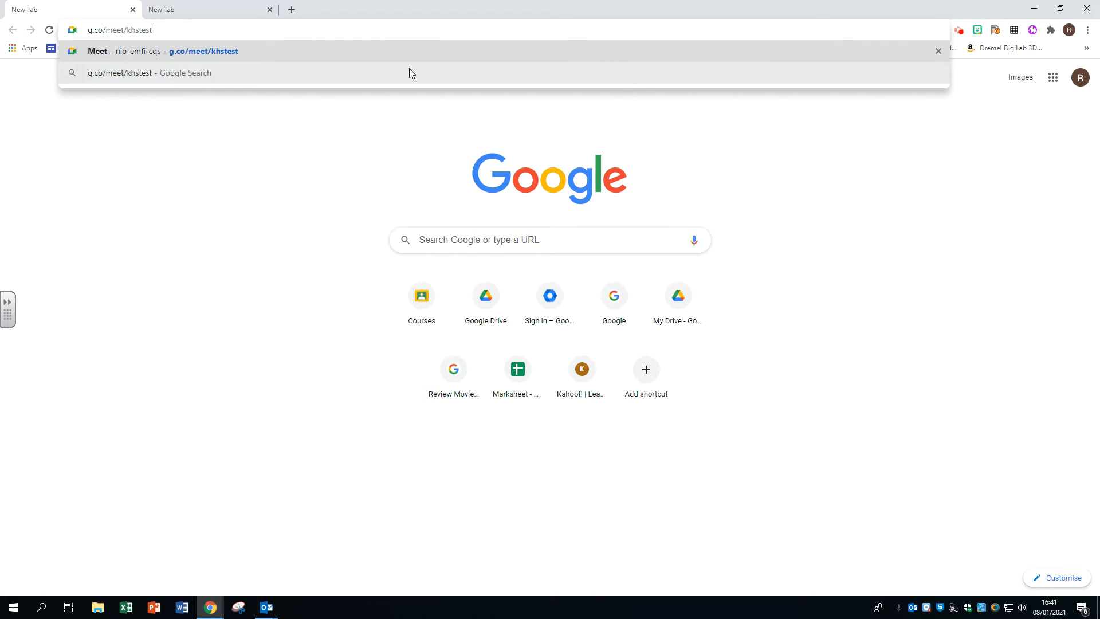
{"action": "key", "text": "Return"}
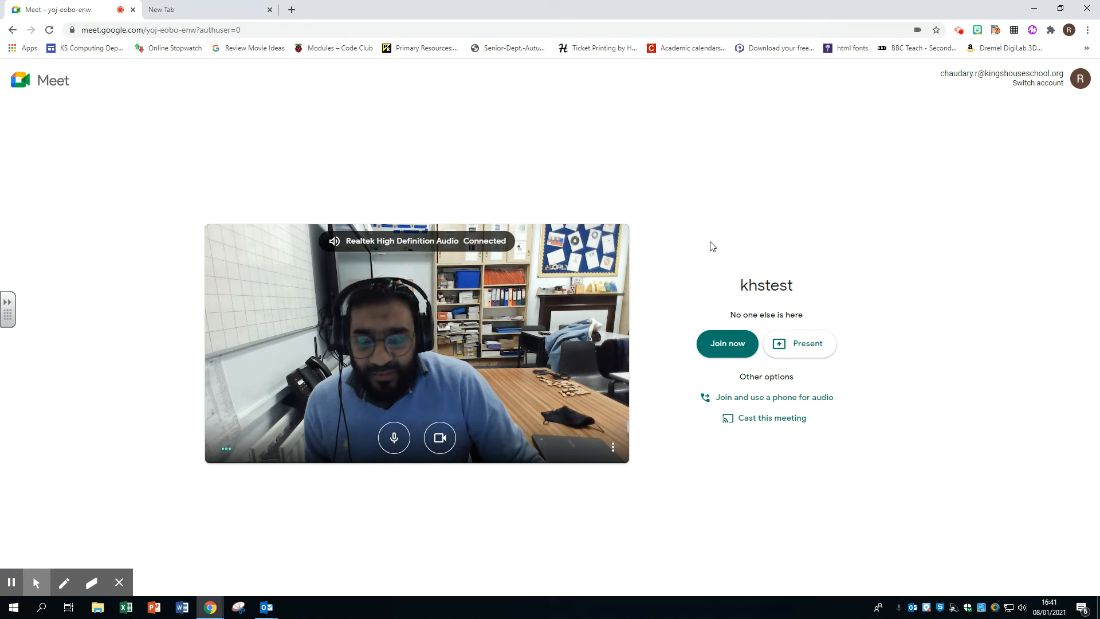
Turn the camera off in the khstest preview and switch to the blank new tab.
{"action": "left_click", "coordinate": [440, 440]}
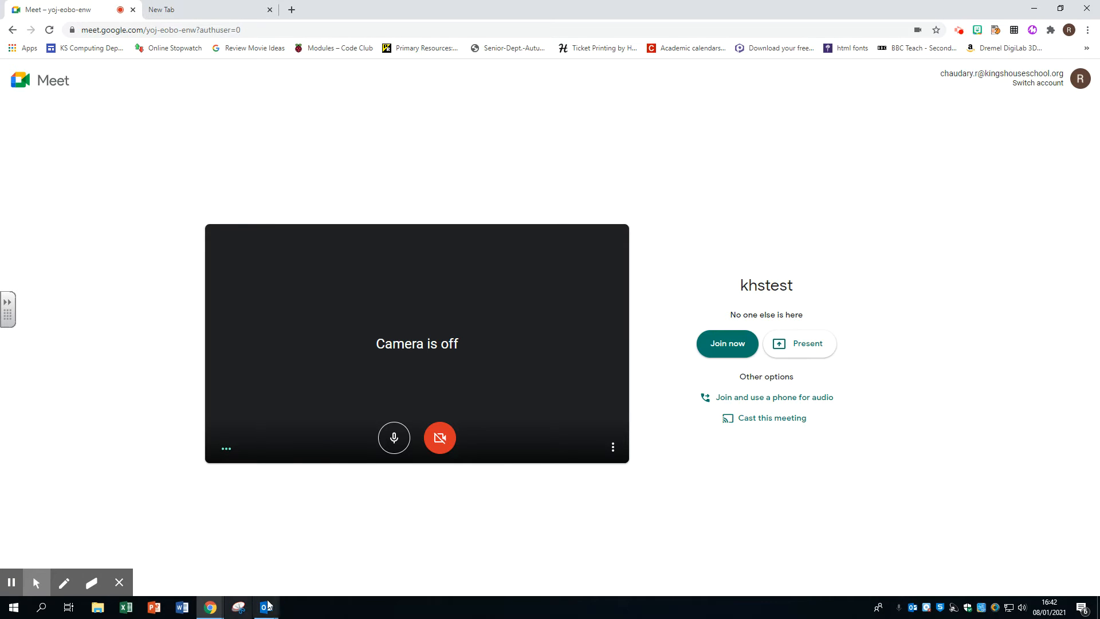
{"action": "left_click", "coordinate": [213, 8]}
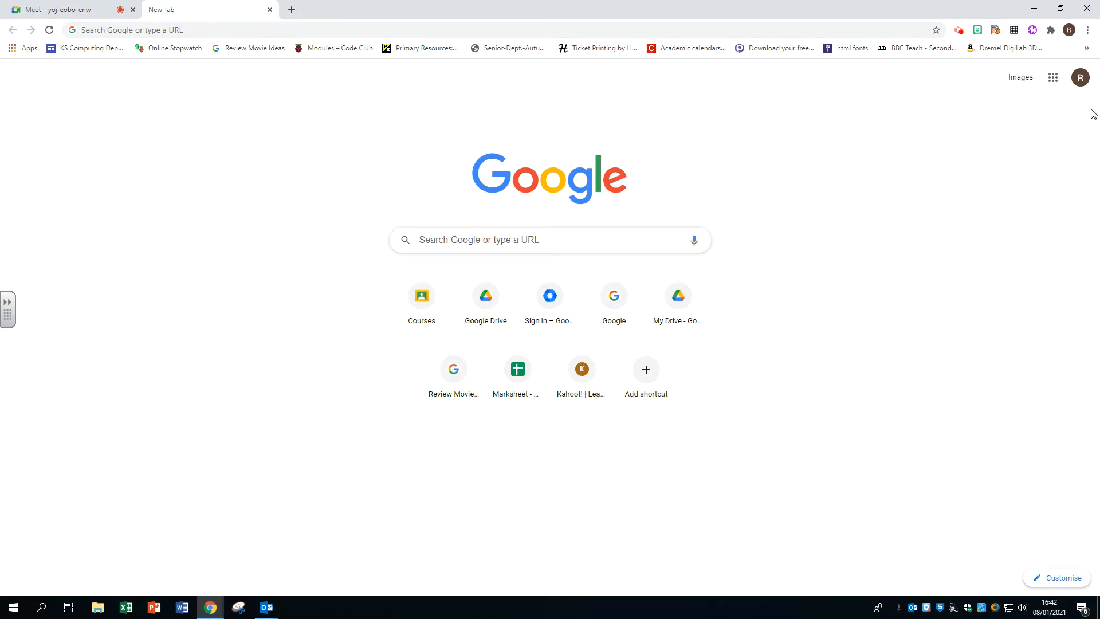
Open Classroom from the Google apps grid and enter the Sample Class stream.
{"action": "left_click", "coordinate": [1052, 77]}
{"action": "left_click", "coordinate": [1066, 131]}
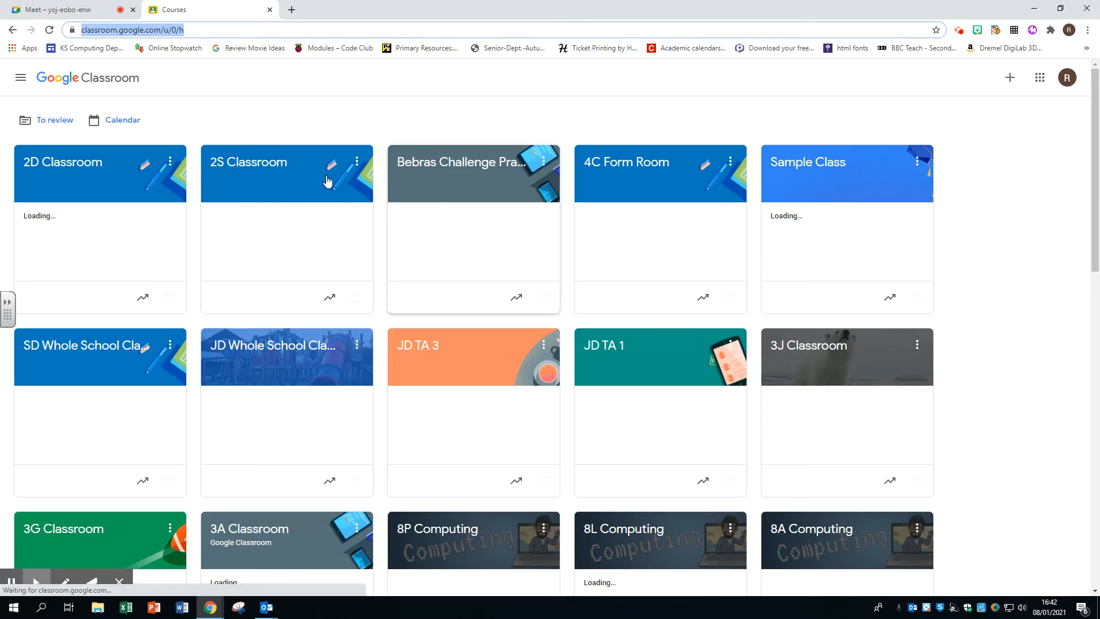
{"action": "left_click", "coordinate": [814, 167]}
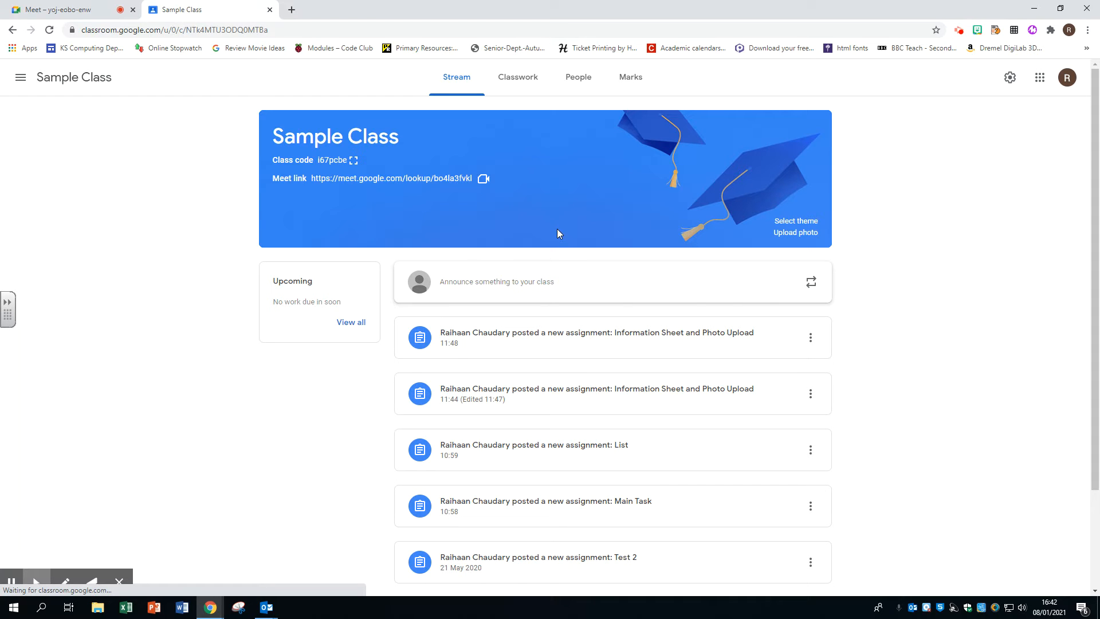
{"action": "left_click", "coordinate": [542, 286]}
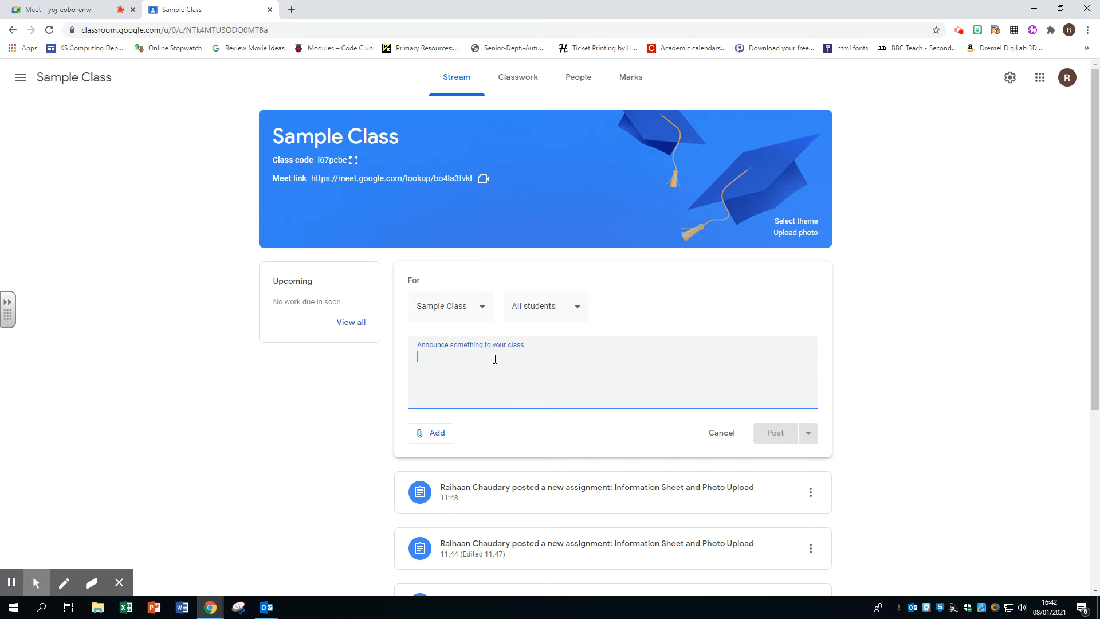
Write the announcement 'Click the link below to join our 1:1 session. Times are 11.00 and 1.30 today.'.
{"action": "type", "text": "Cick"}
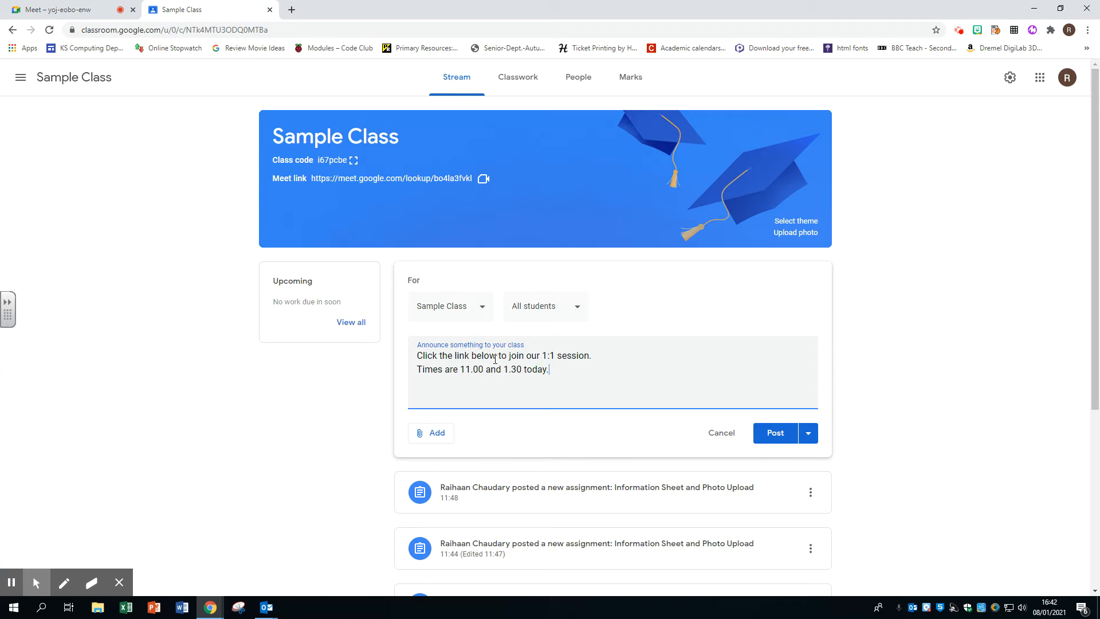
{"action": "left_click", "coordinate": [440, 439]}
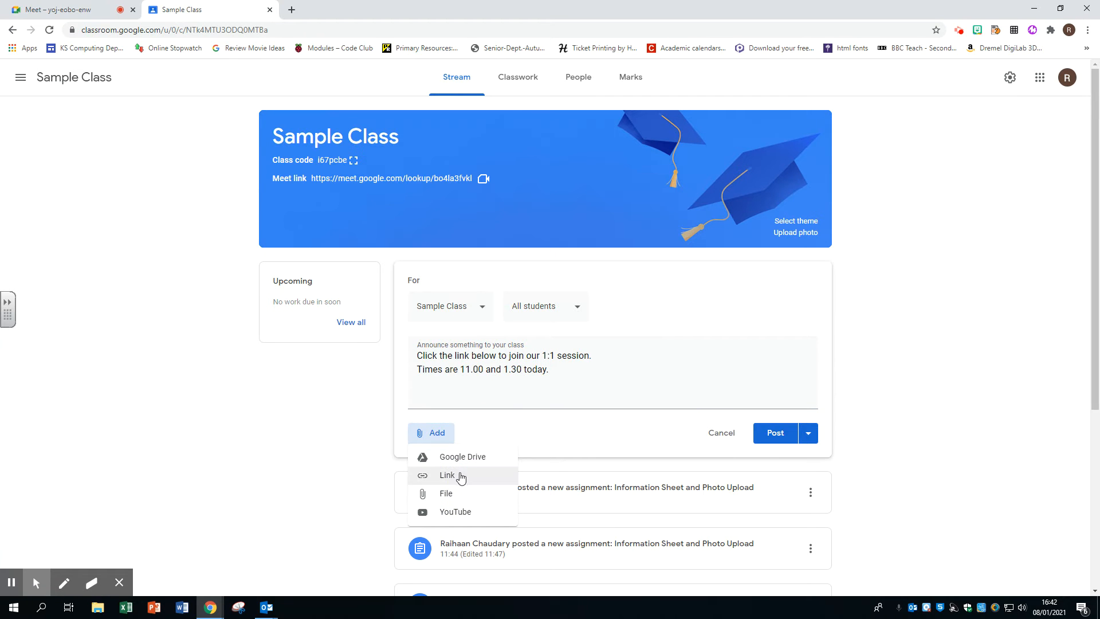
{"action": "left_click", "coordinate": [458, 475]}
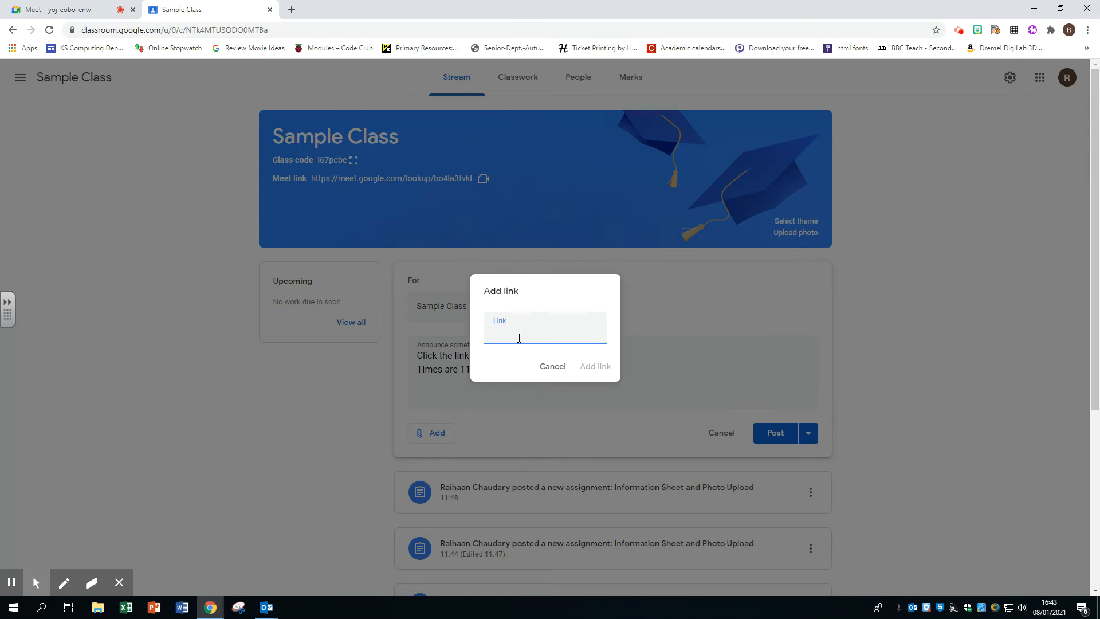
{"action": "type", "text": "g.cop"}
{"action": "left_click", "coordinate": [595, 366]}
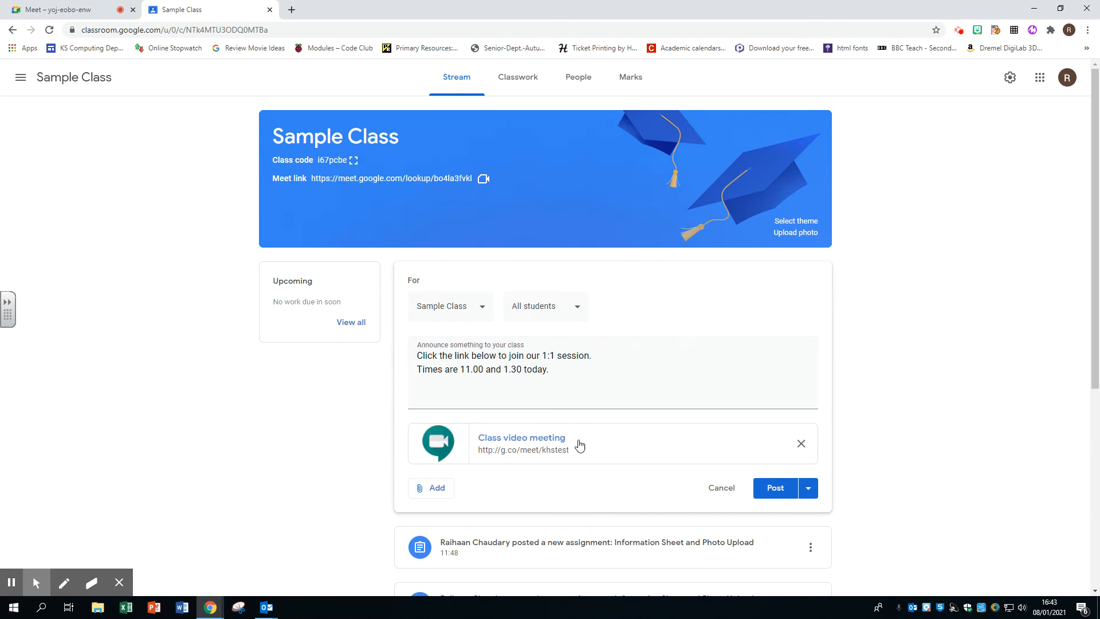
{"action": "left_click", "coordinate": [808, 488]}
Address the announcement to Test Pupil #1 only and post it.
{"action": "left_click", "coordinate": [862, 483]}
{"action": "left_click", "coordinate": [576, 306]}
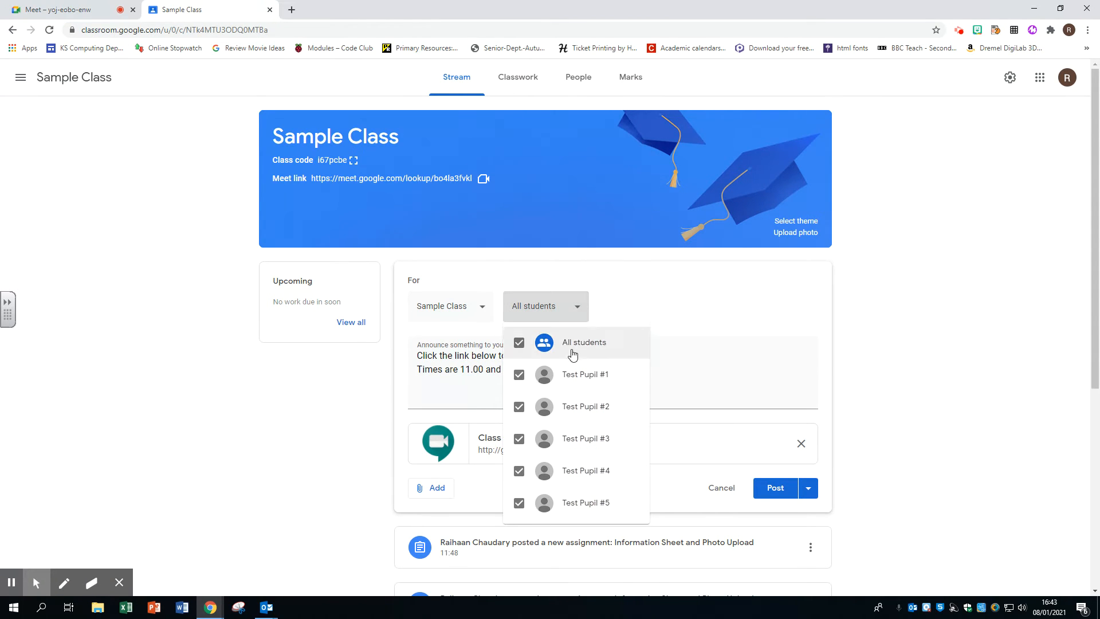
{"action": "left_click", "coordinate": [519, 343]}
{"action": "left_click", "coordinate": [518, 374]}
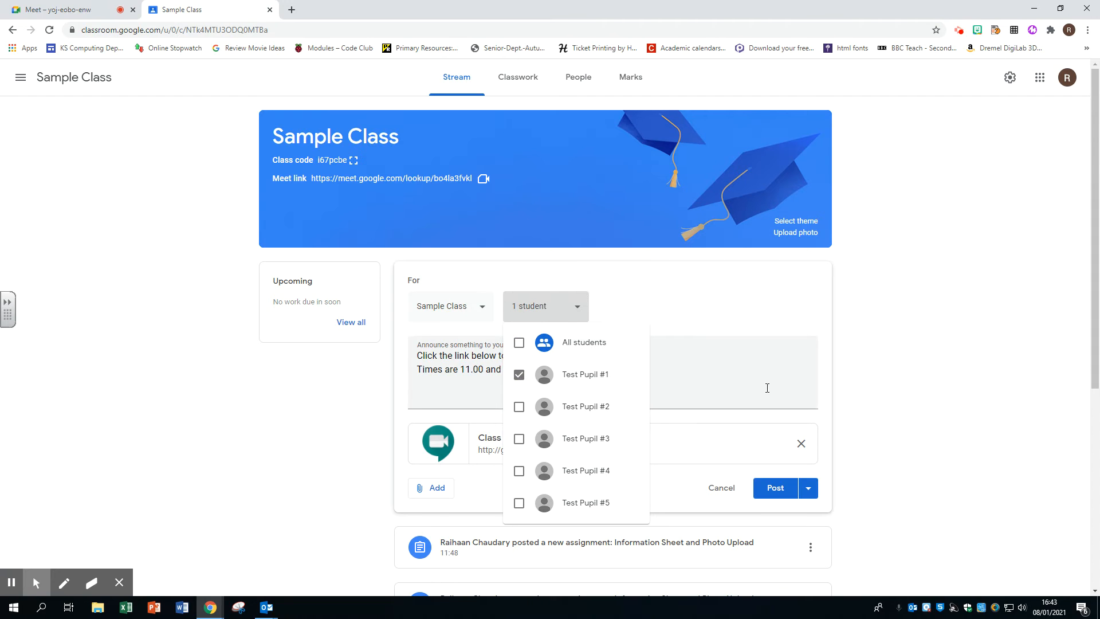
{"action": "left_click", "coordinate": [846, 380]}
{"action": "left_click", "coordinate": [807, 487]}
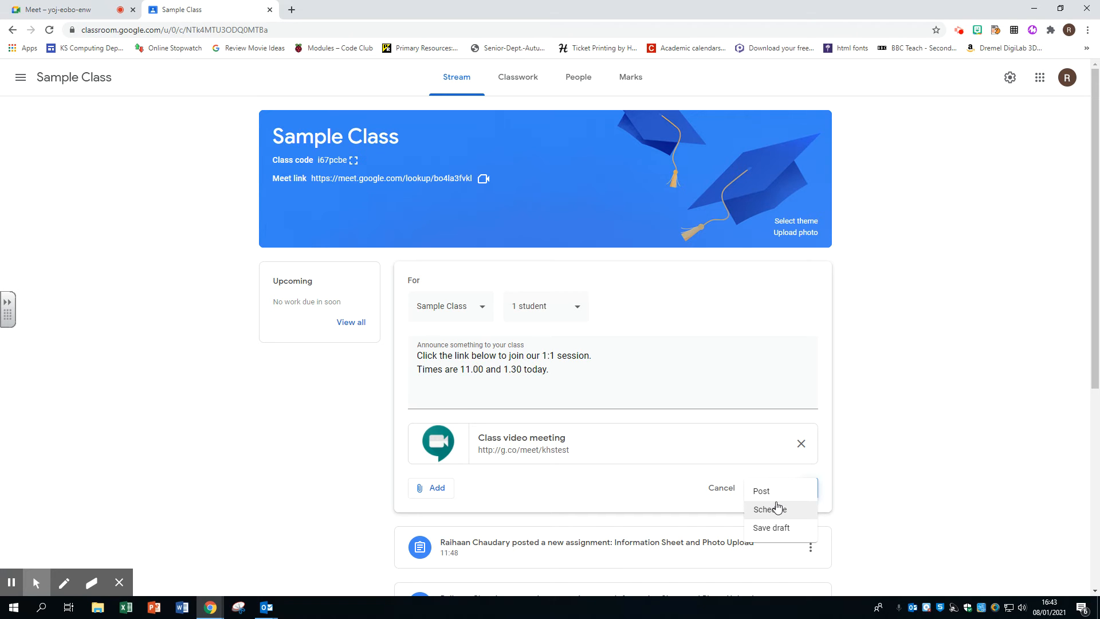
{"action": "left_click", "coordinate": [883, 484]}
{"action": "left_click", "coordinate": [769, 491]}
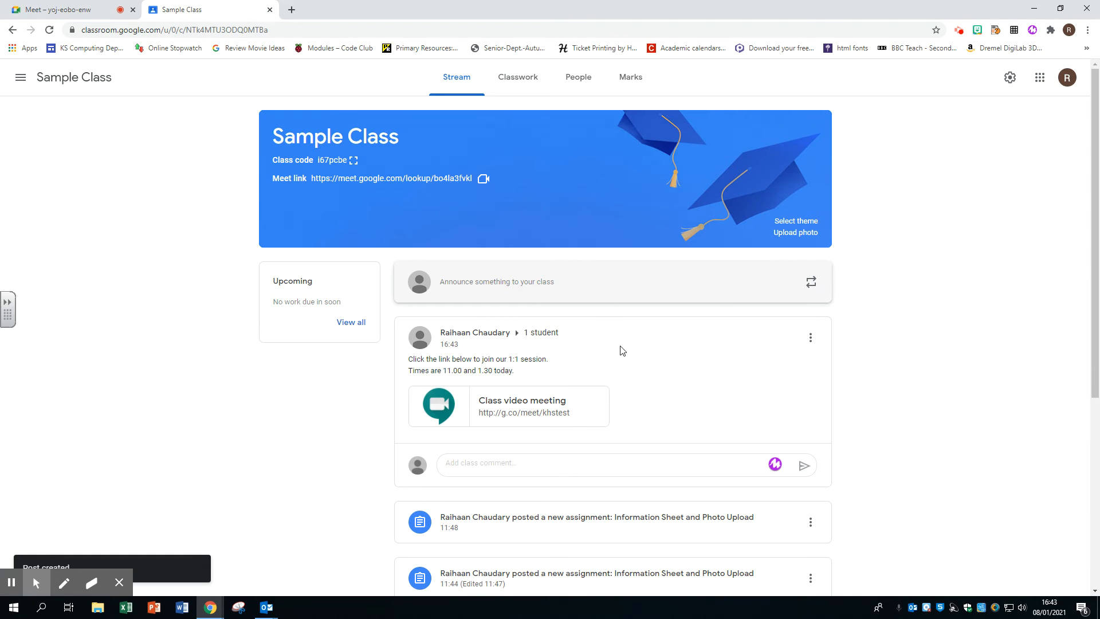
Reuse the earlier 1:1 session announcement as a new draft.
{"action": "left_click", "coordinate": [811, 282]}
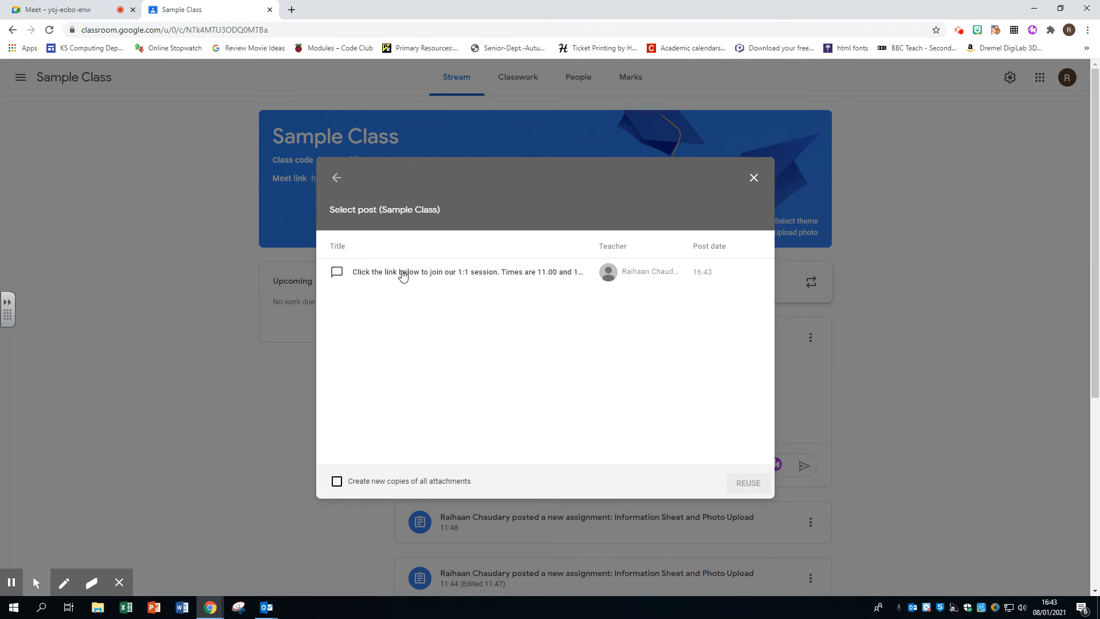
{"action": "left_click", "coordinate": [392, 279]}
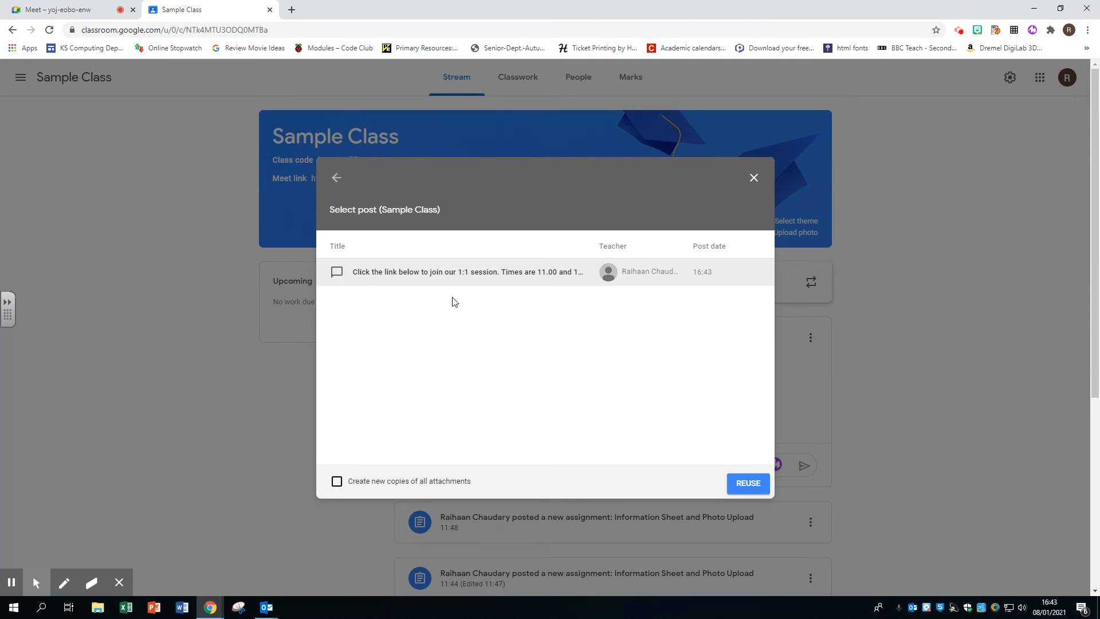
{"action": "left_click", "coordinate": [727, 482]}
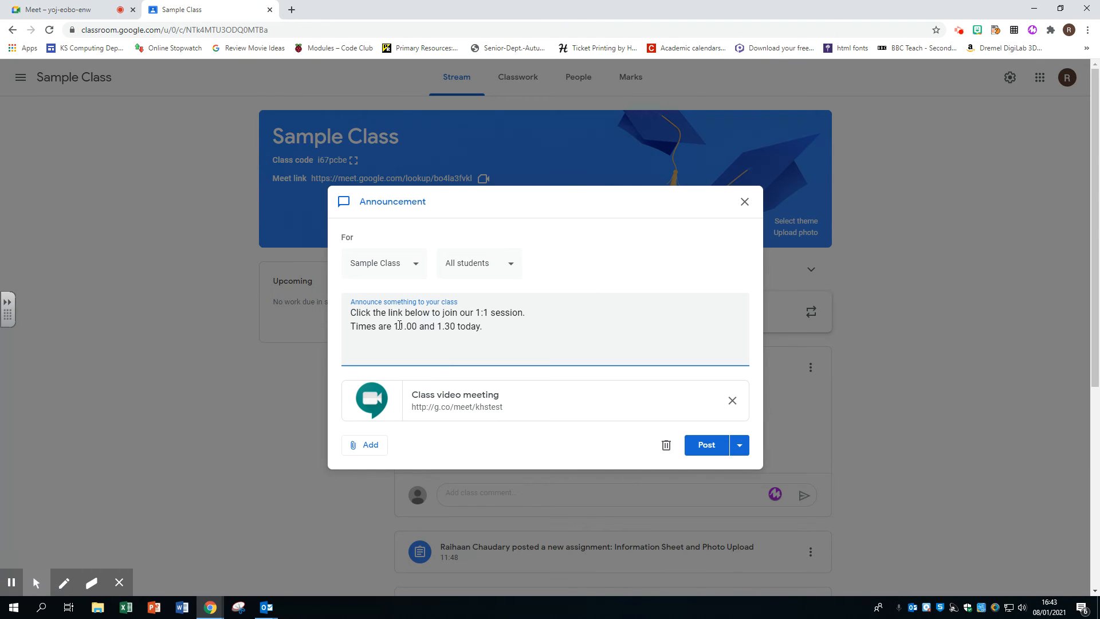
Change the session times to 9.00 and 12.30 and choose to schedule it.
{"action": "double_click", "coordinate": [398, 326]}
{"action": "type", "text": "9"}
{"action": "left_click", "coordinate": [430, 326]}
{"action": "type", "text": "2"}
{"action": "left_click", "coordinate": [739, 442]}
{"action": "left_click", "coordinate": [717, 464]}
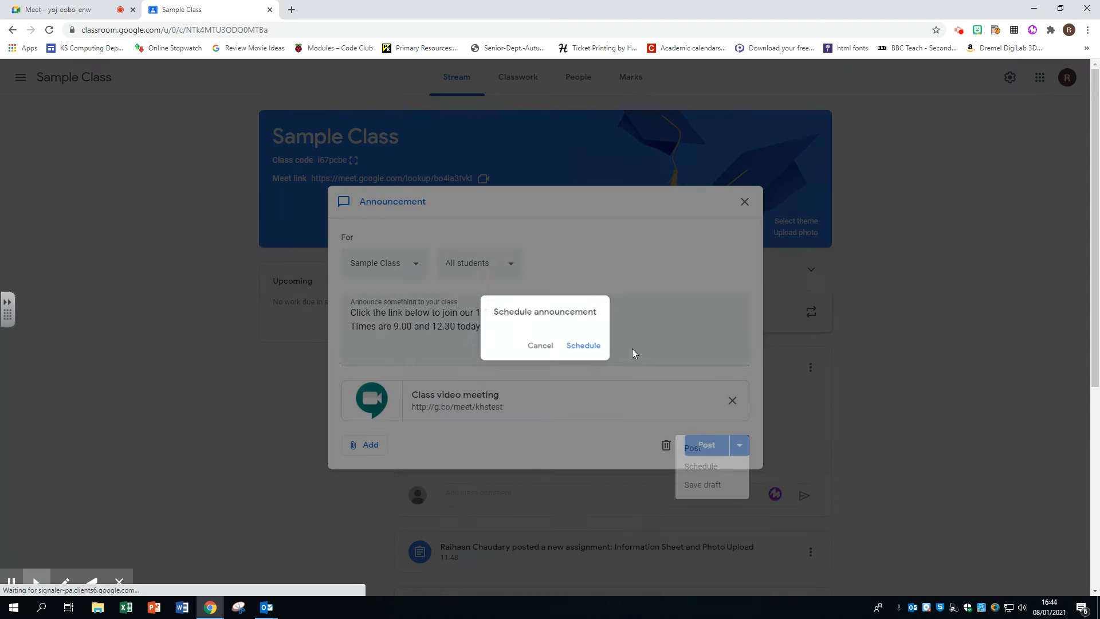
Back out of scheduling and limit the reused announcement's recipients to Test Pupil #1.
{"action": "left_click", "coordinate": [583, 381]}
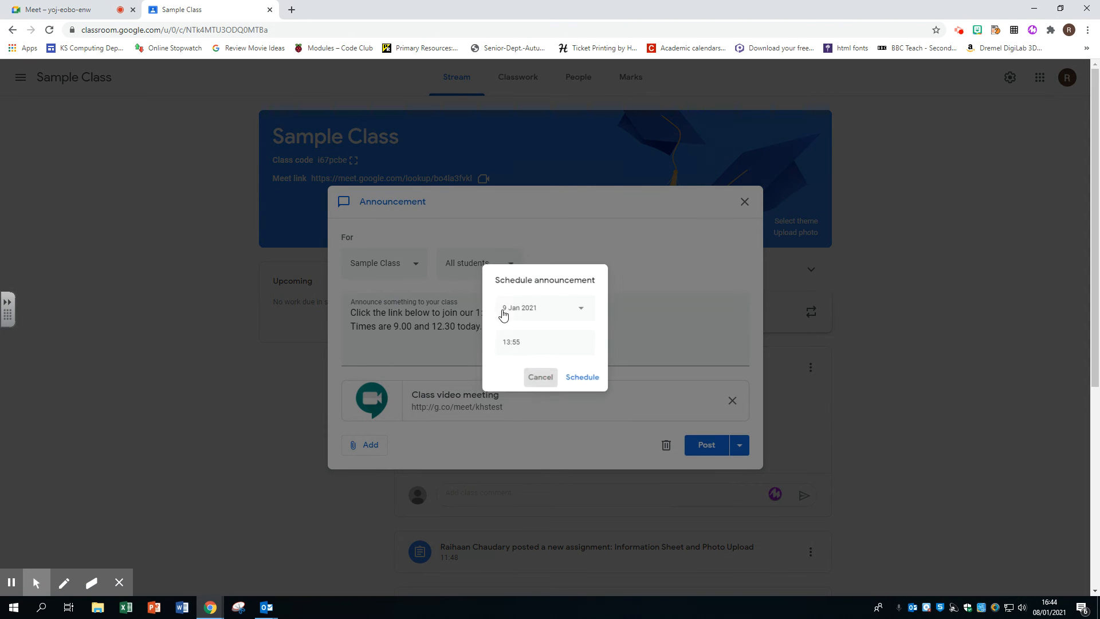
{"action": "left_click", "coordinate": [498, 261]}
{"action": "left_click", "coordinate": [453, 299]}
{"action": "left_click", "coordinate": [452, 331]}
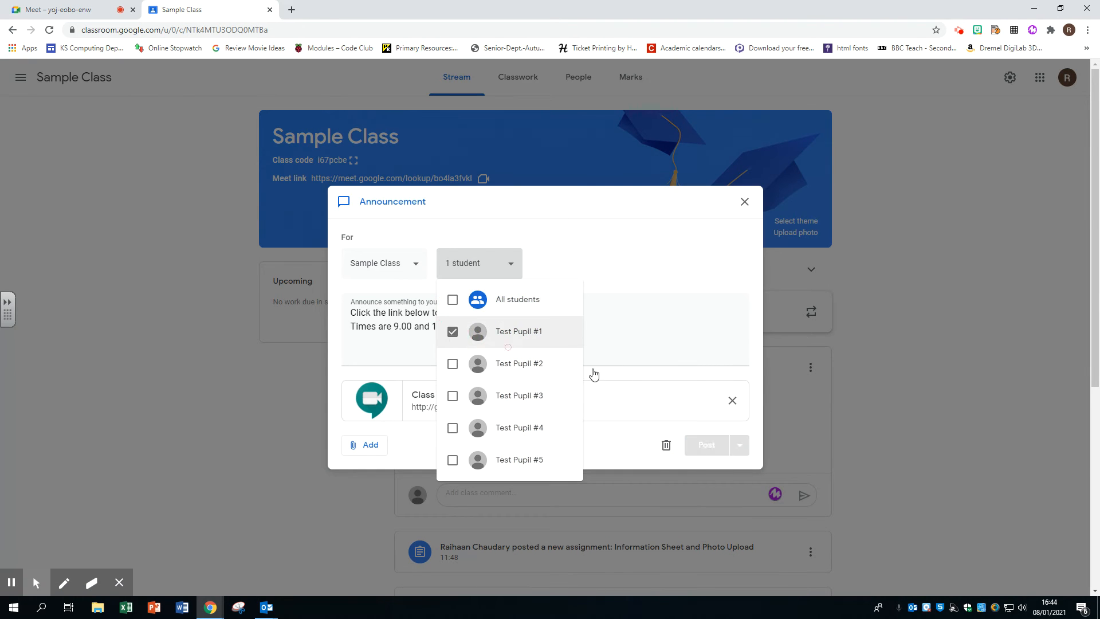
{"action": "left_click", "coordinate": [735, 444]}
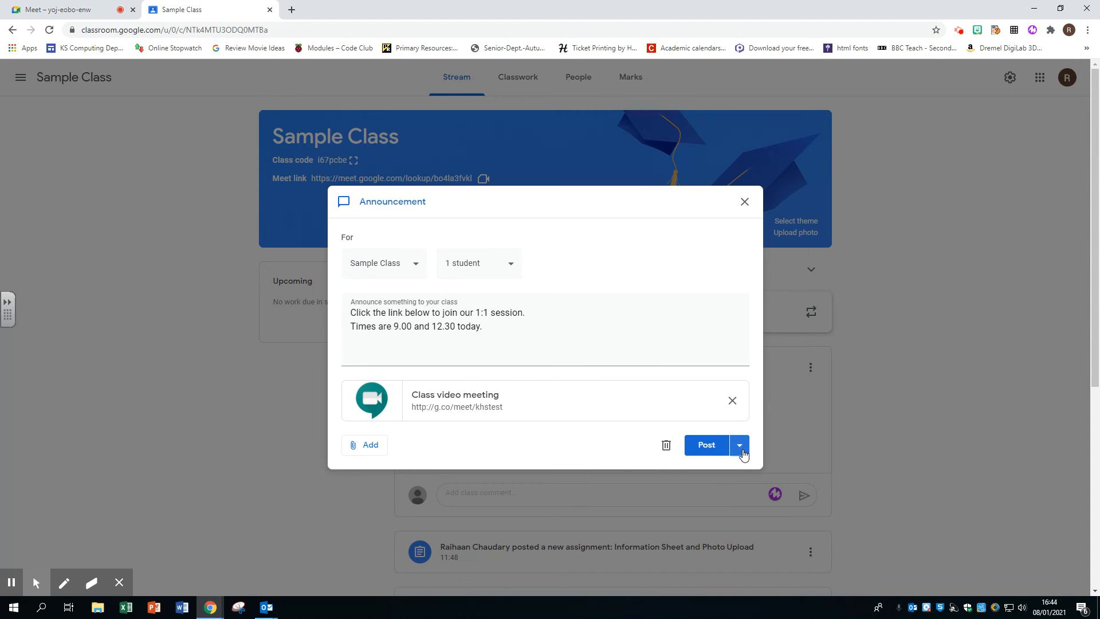
Schedule it for 9 Jan 2021 at 07:55 and check it under Saved announcements.
{"action": "left_click", "coordinate": [738, 445]}
{"action": "left_click", "coordinate": [701, 465]}
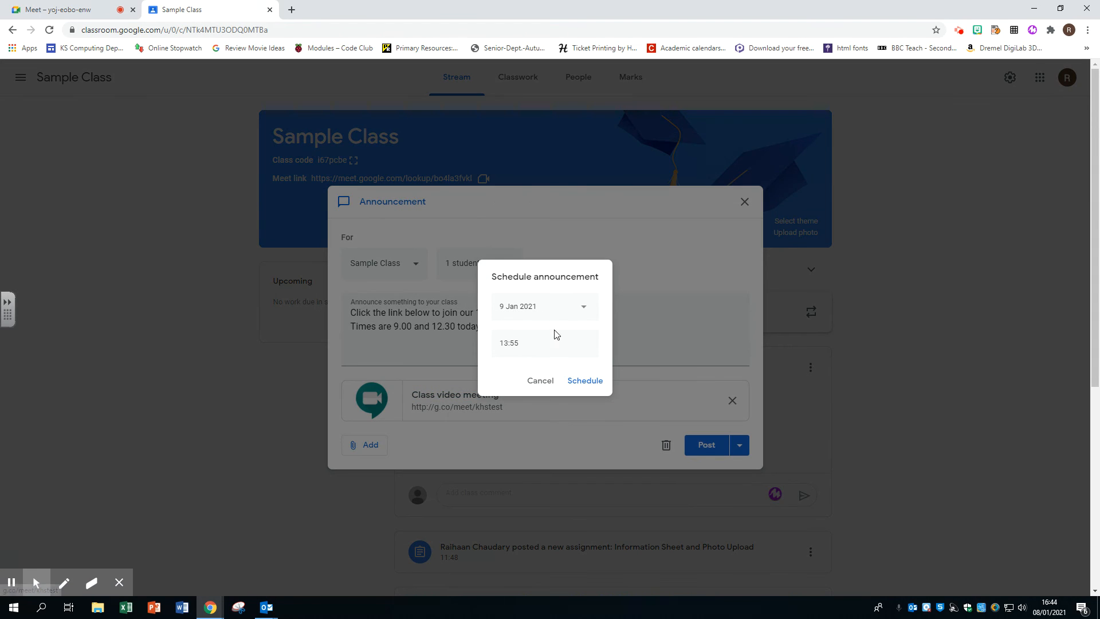
{"action": "left_click", "coordinate": [581, 307]}
{"action": "left_click", "coordinate": [608, 380]}
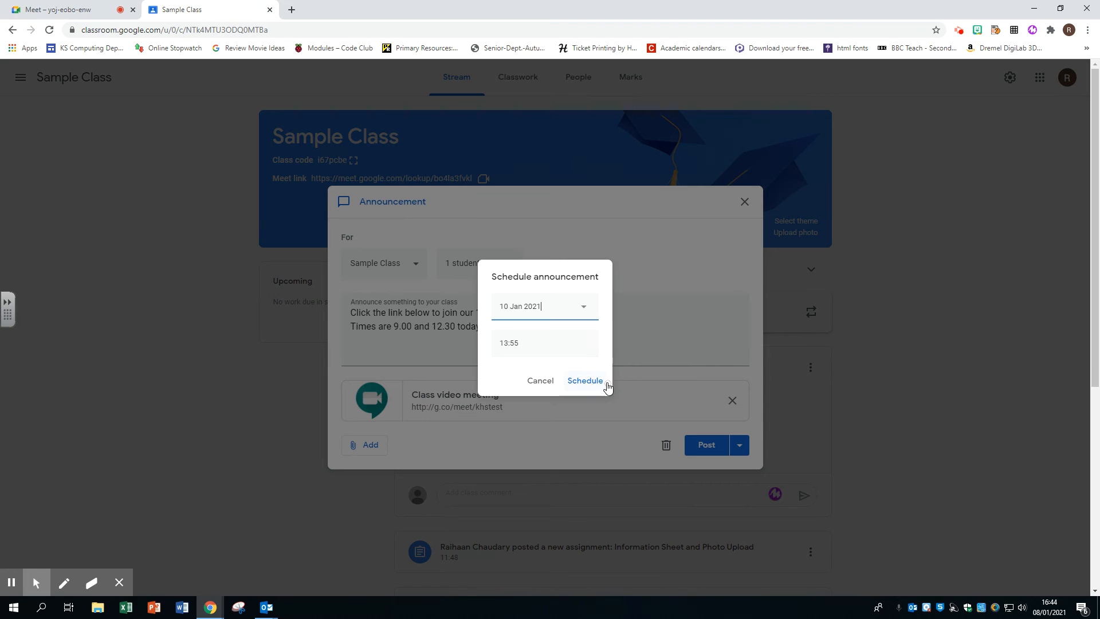
{"action": "left_click", "coordinate": [583, 308]}
{"action": "left_click", "coordinate": [593, 389]}
{"action": "left_click_drag", "start_coordinate": [501, 343], "coordinate": [532, 345]}
{"action": "type", "text": "7:55"}
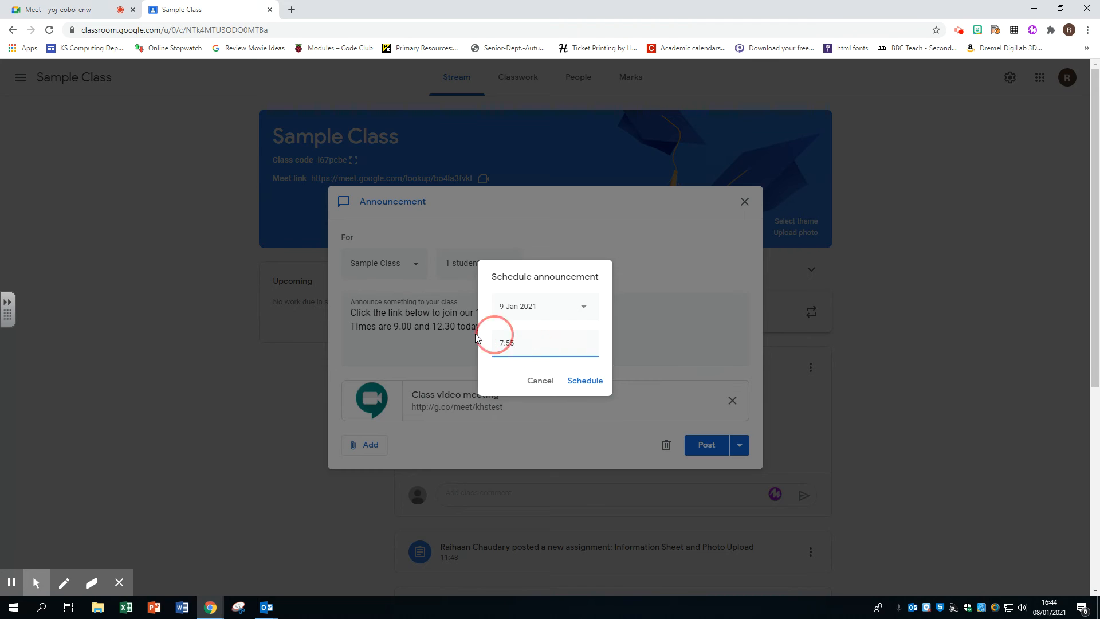
{"action": "left_click", "coordinate": [580, 380]}
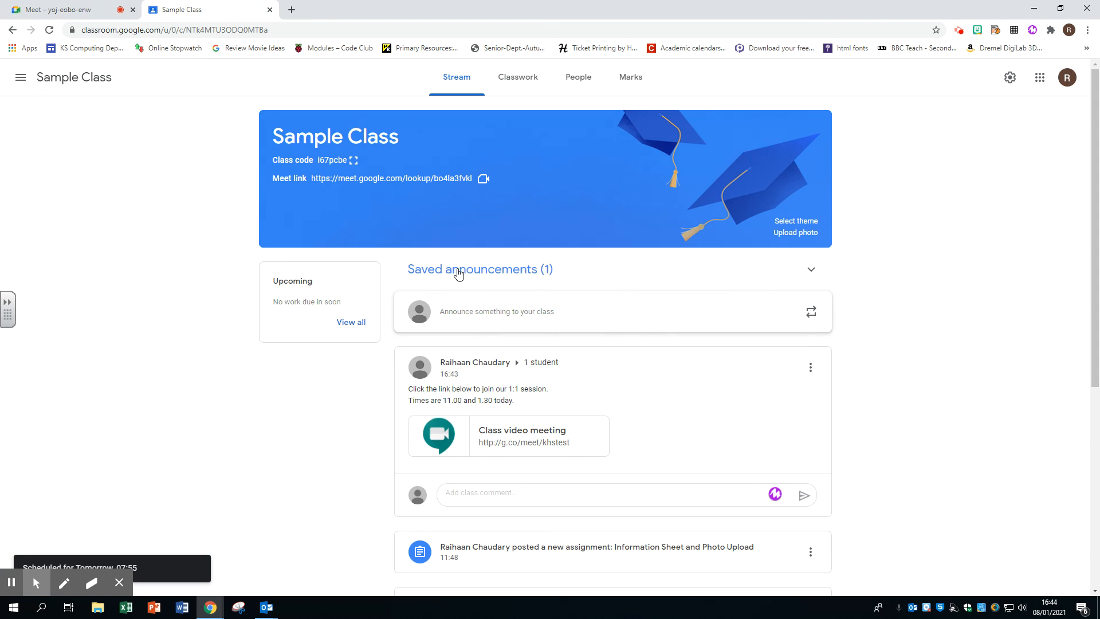
{"action": "left_click", "coordinate": [811, 270]}
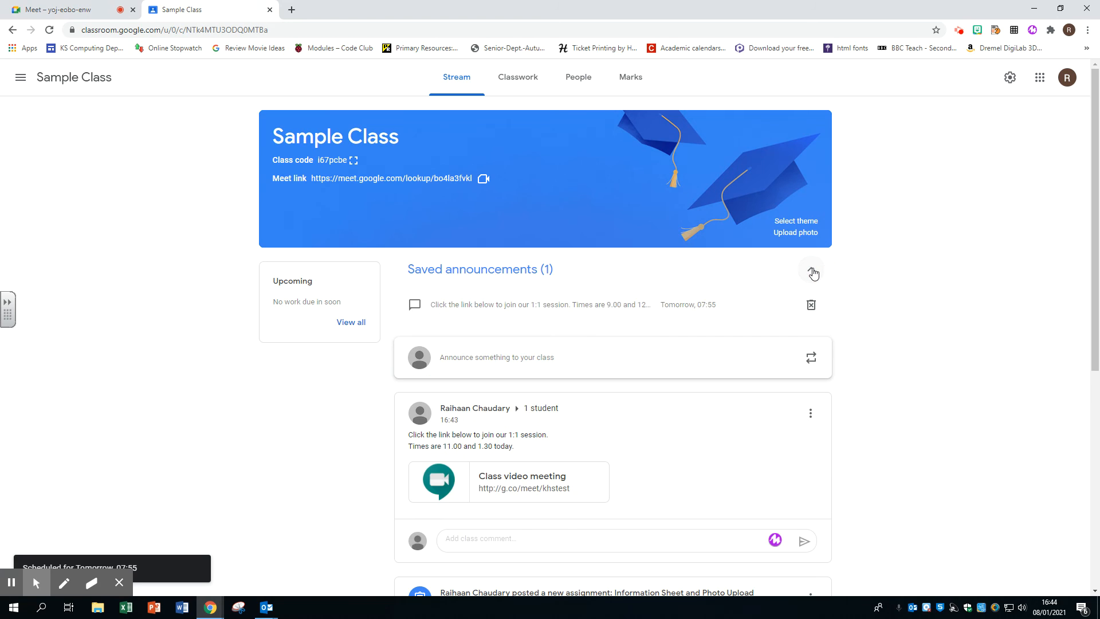
{"action": "left_click", "coordinate": [812, 270]}
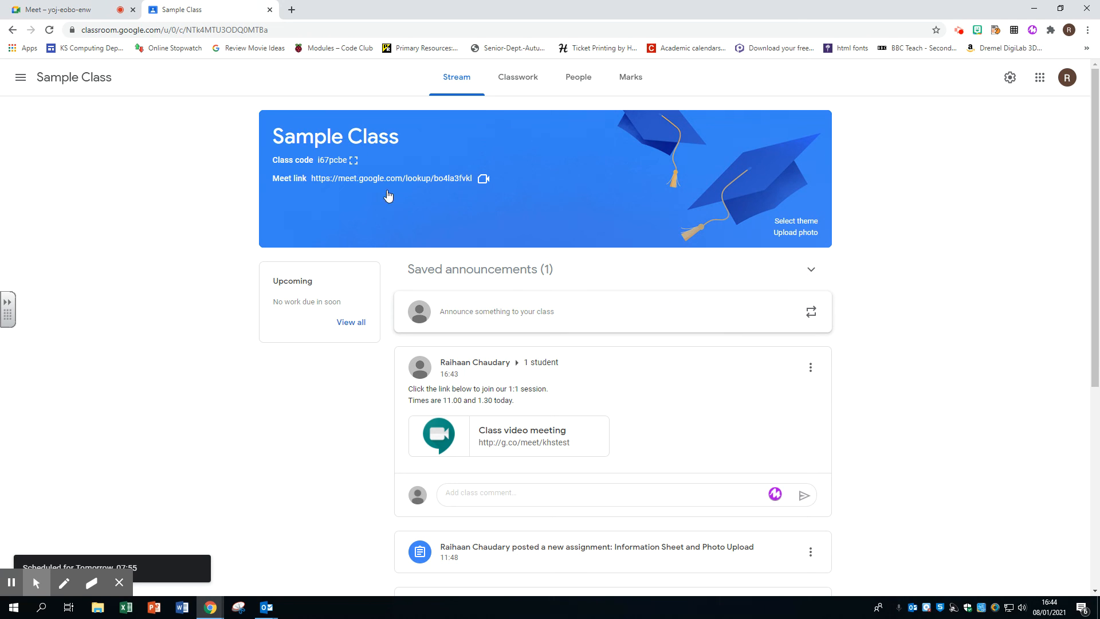
In the incognito student window, open Classroom and the Sample Class stream.
{"action": "mouse_move", "coordinate": [210, 608]}
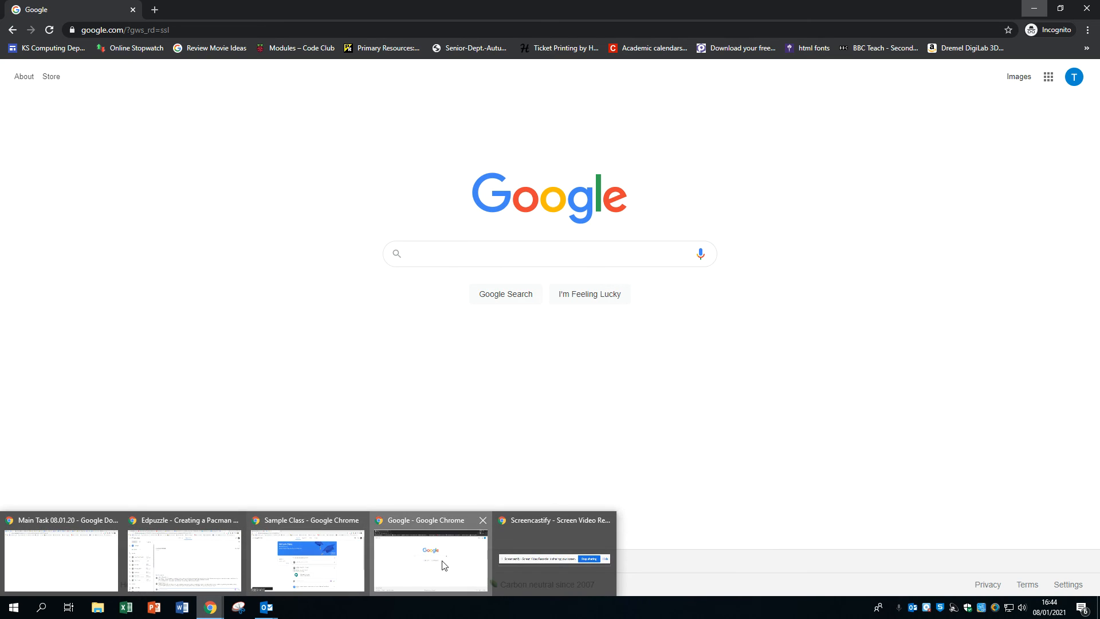
{"action": "left_click", "coordinate": [444, 565]}
{"action": "left_click", "coordinate": [1048, 76]}
{"action": "left_click", "coordinate": [949, 173]}
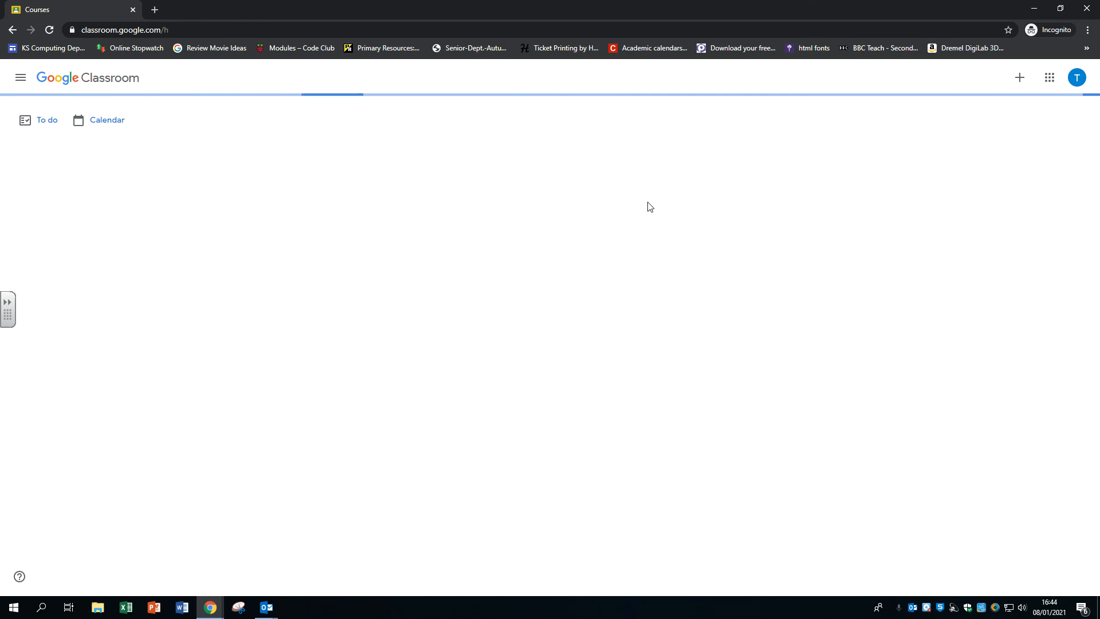
{"action": "left_click", "coordinate": [62, 166]}
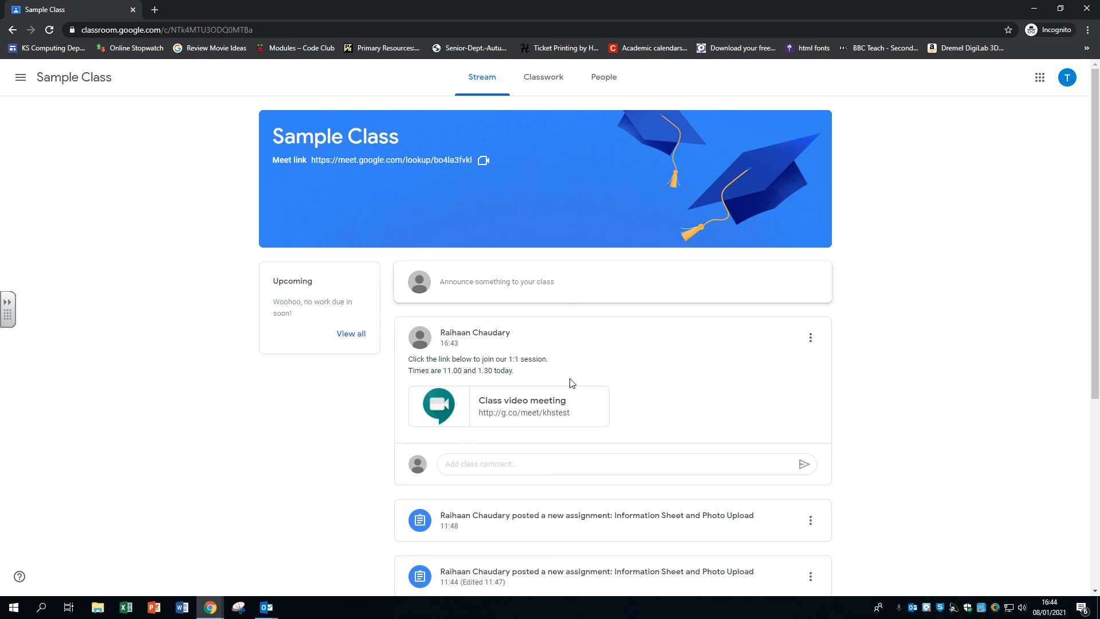
Highlight the 11.00 and 1.30 times in the student's post, then return to the teacher's window.
{"action": "left_click_drag", "start_coordinate": [443, 370], "coordinate": [505, 370]}
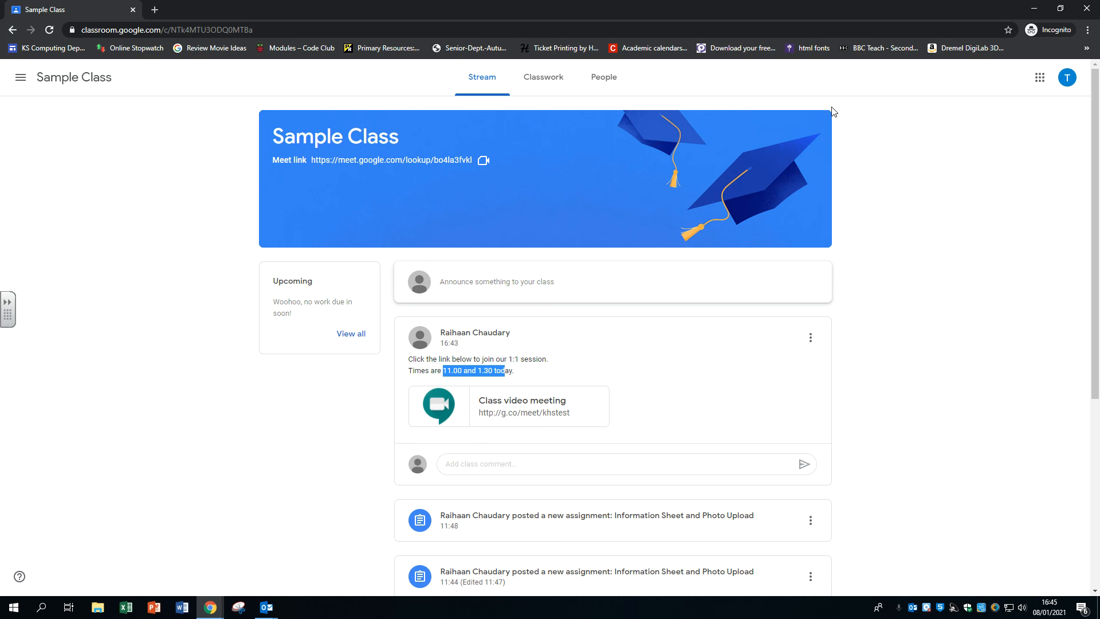
{"action": "key", "text": "alt+Tab"}
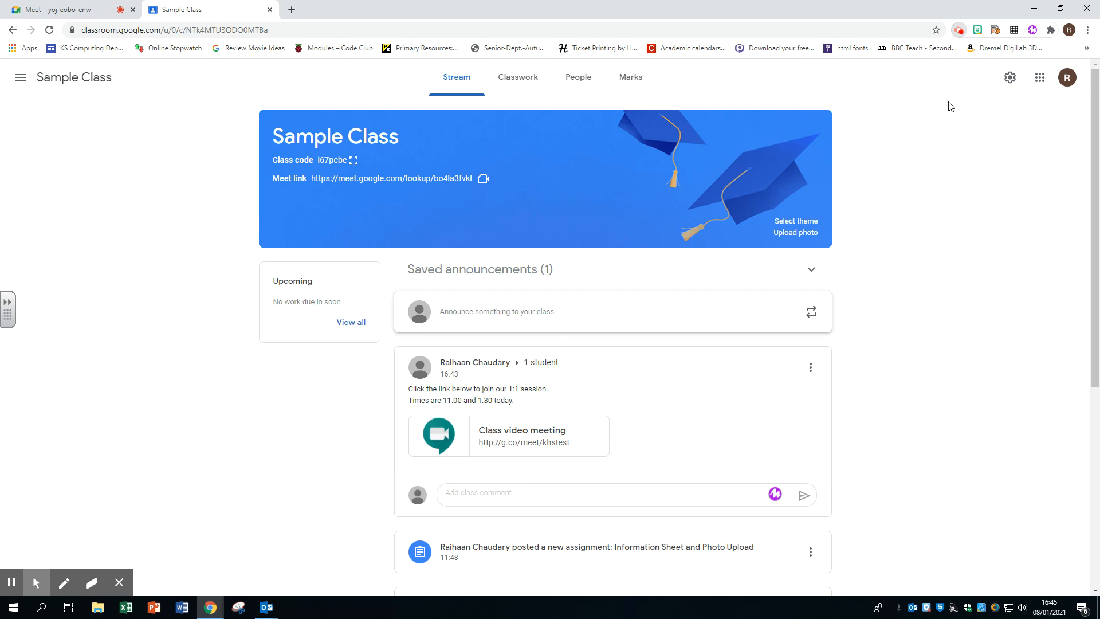